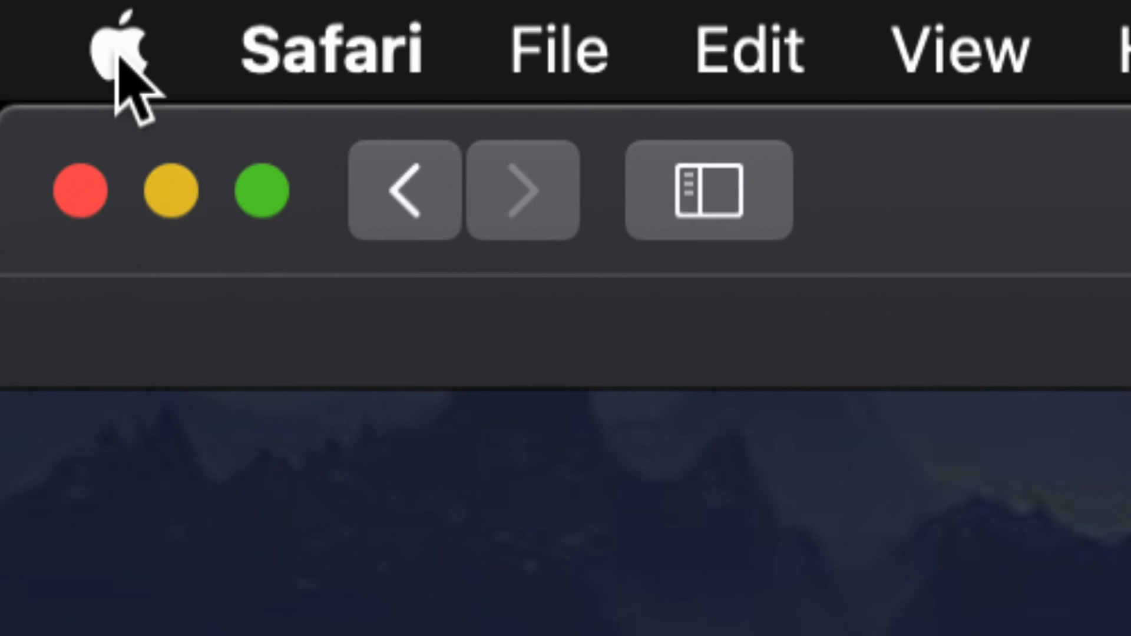
Step: Choose App Store (3 updates) from the Apple menu in Safari
{"action": "left_click", "coordinate": [120, 49]}
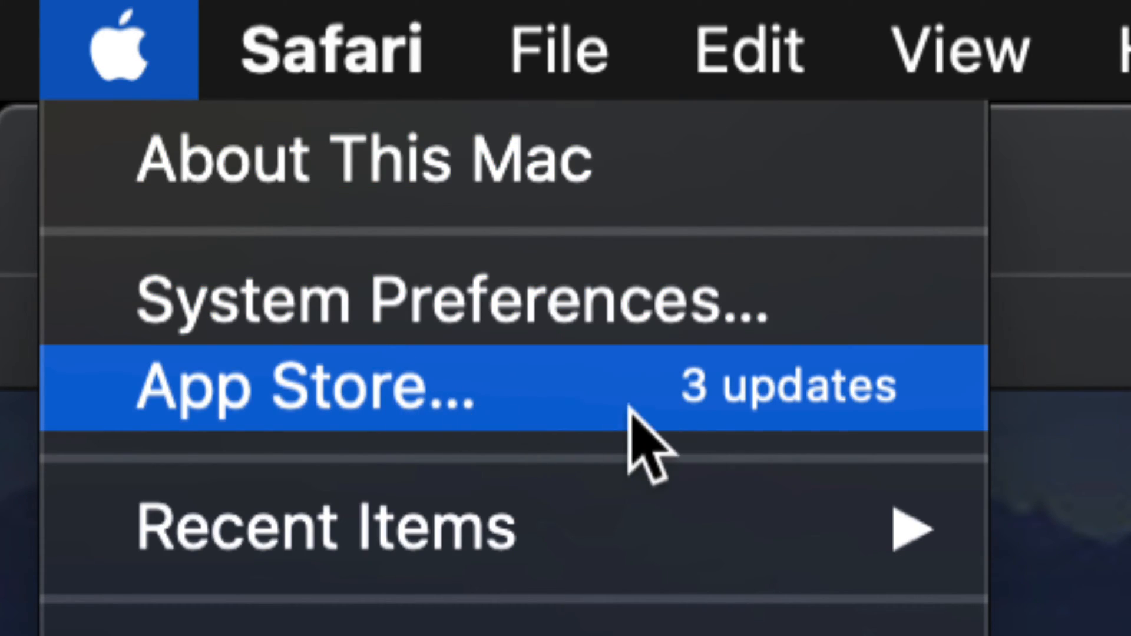
{"action": "left_click", "coordinate": [492, 404]}
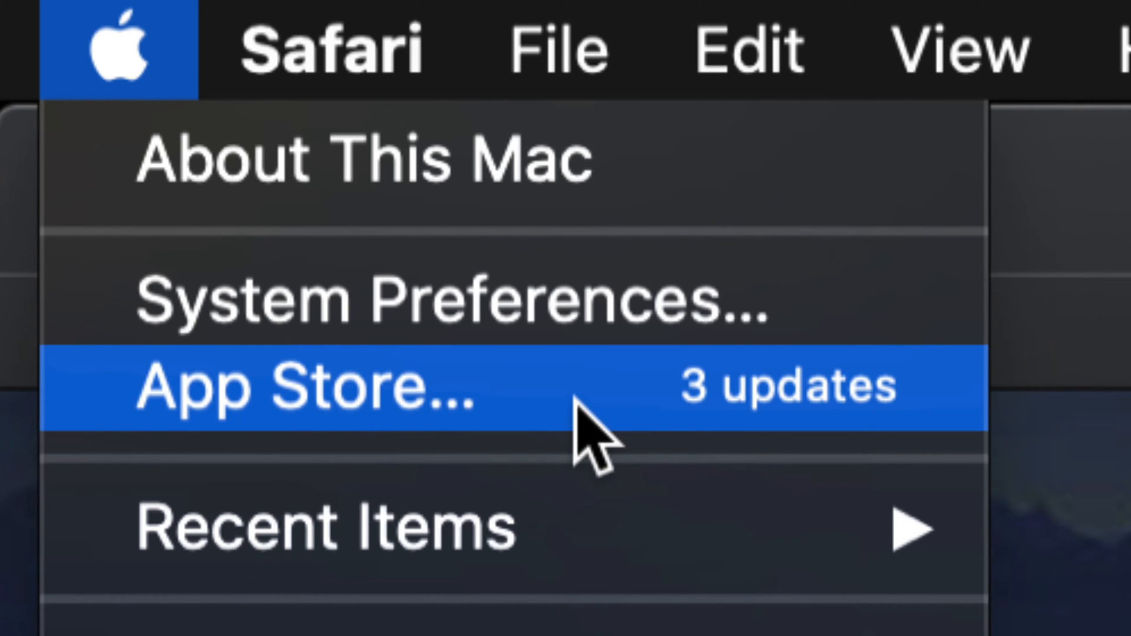
Step: Launch the App Store onto its Updates page listing Keynote, Numbers and Pages
{"action": "left_click", "coordinate": [580, 402]}
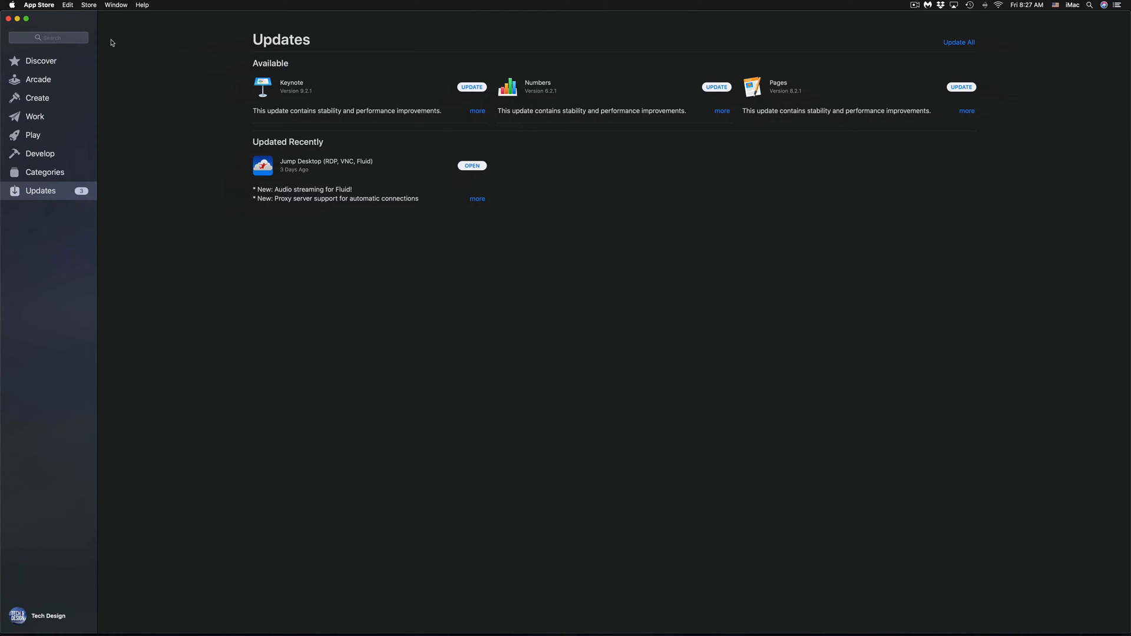
Step: Search the store for 'keynote' and start the Keynote 9.2.1 update (438.3 MB)
{"action": "left_click", "coordinate": [67, 38]}
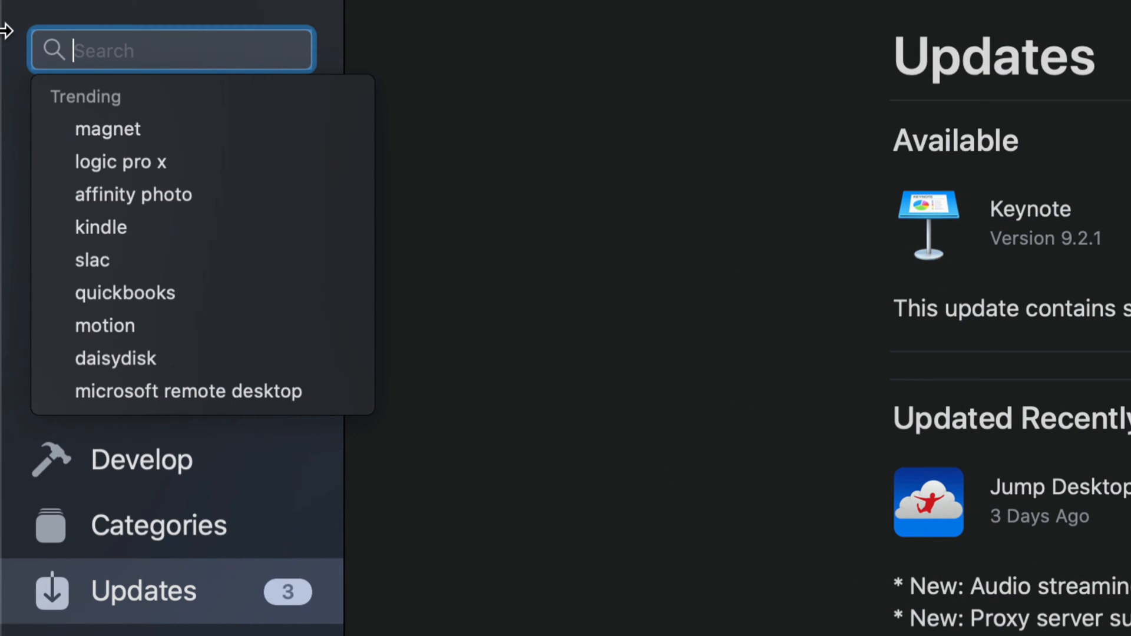
{"action": "type", "text": "keynote"}
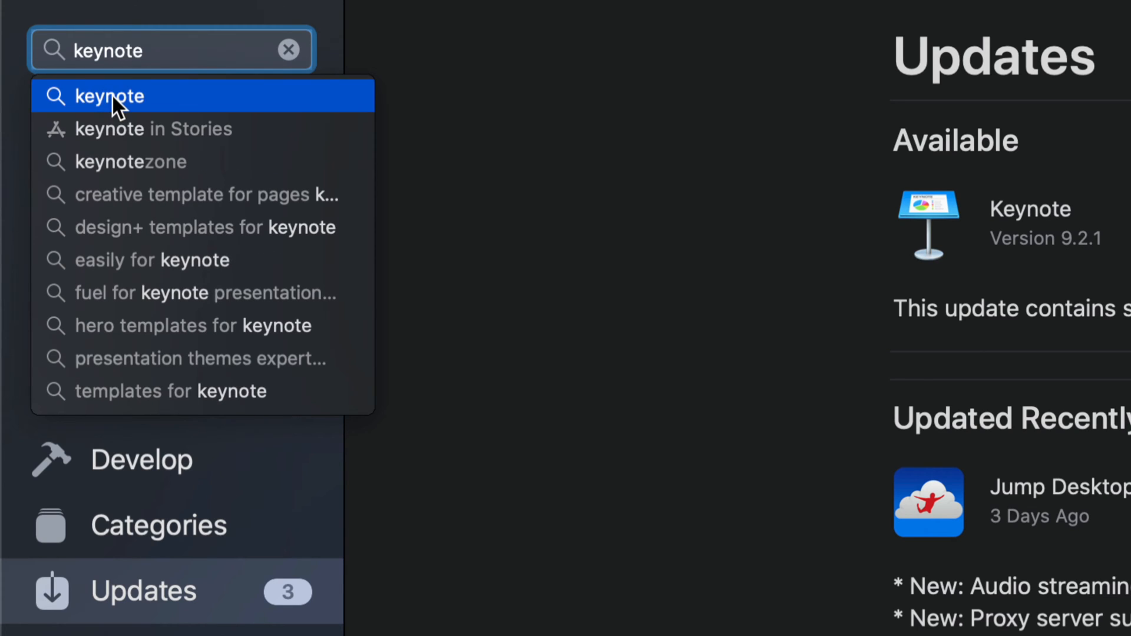
{"action": "left_click", "coordinate": [111, 96]}
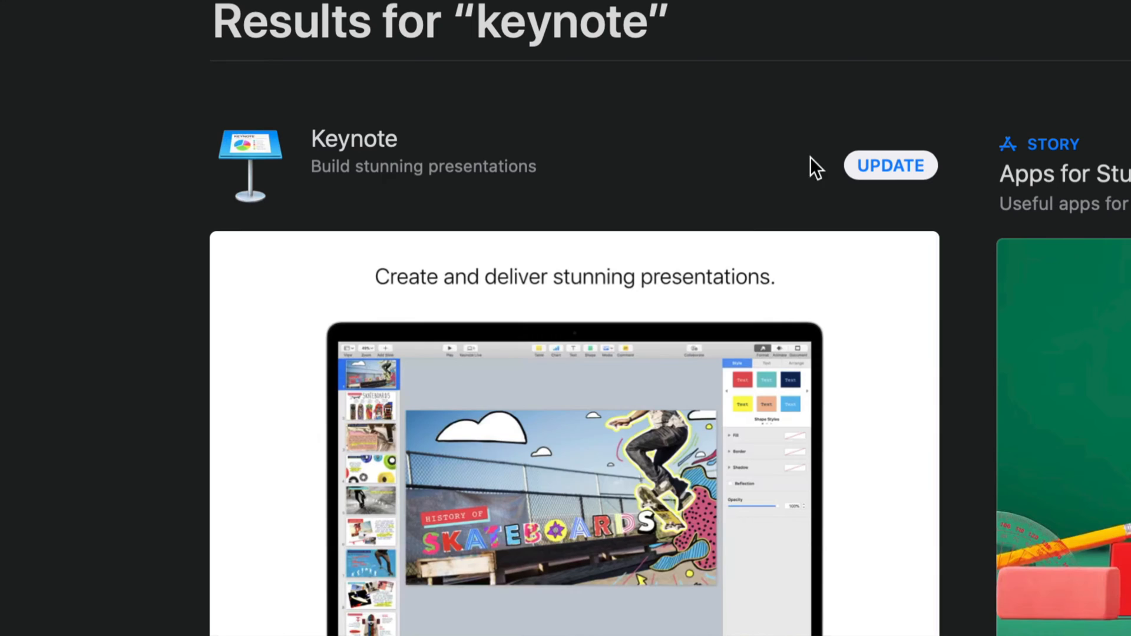
{"action": "left_click", "coordinate": [872, 166]}
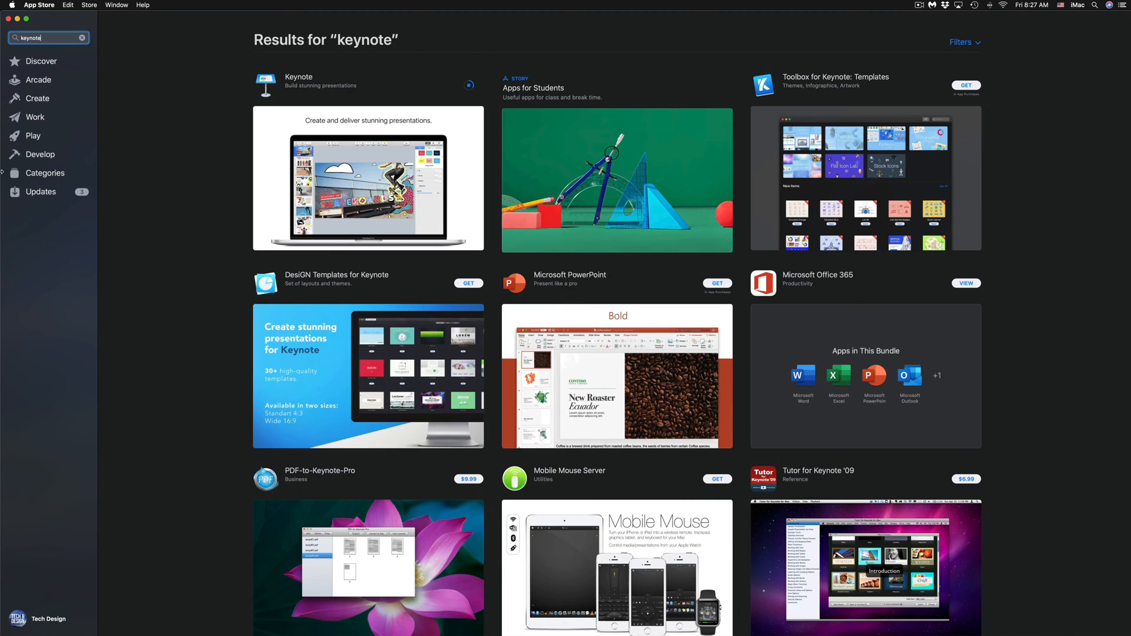
Step: Return to the Updates page from the sidebar while Keynote downloads
{"action": "left_click", "coordinate": [41, 195]}
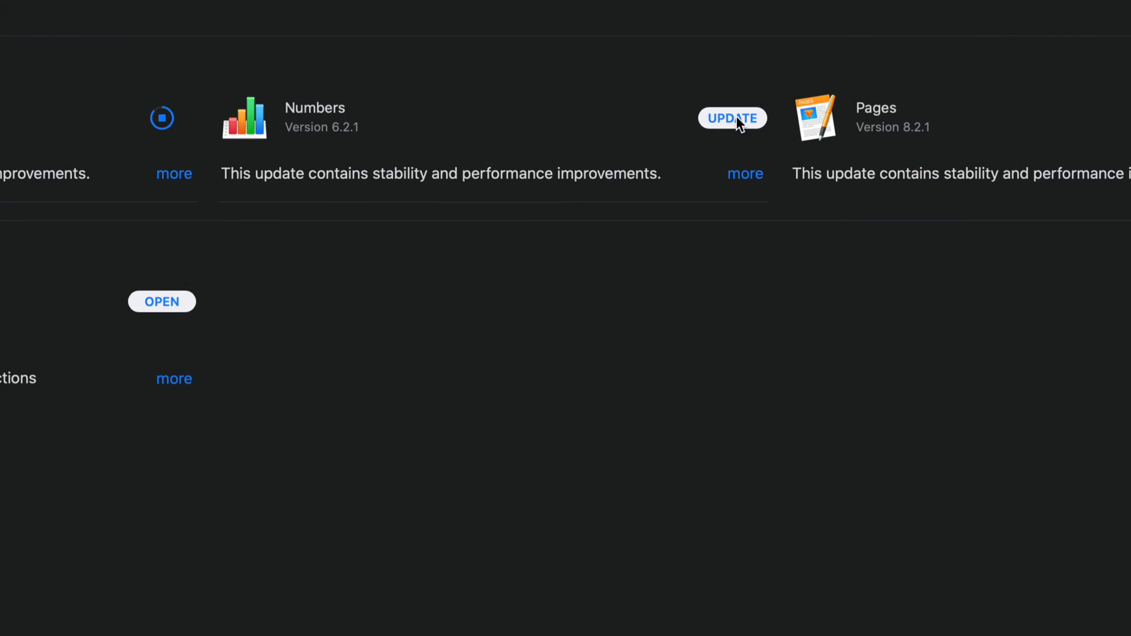
Step: Start the Numbers 6.2.1 update alongside Keynote
{"action": "left_click", "coordinate": [736, 116]}
{"action": "scroll", "coordinate": [706, 605], "scroll_direction": "down", "scroll_amount": 3}
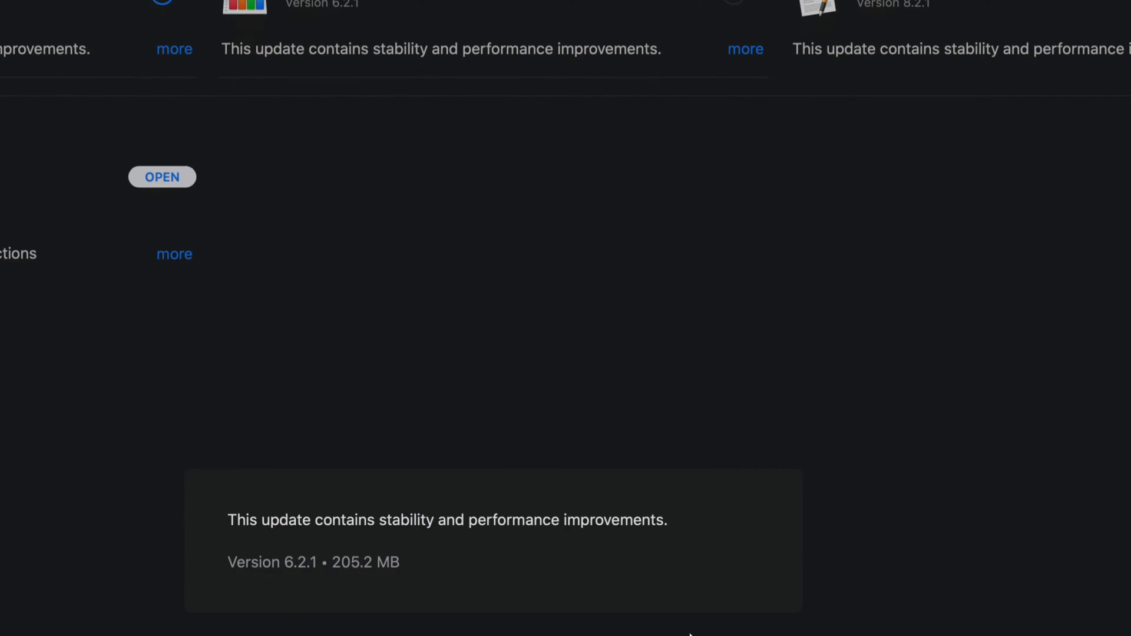
{"action": "scroll", "coordinate": [694, 624], "scroll_direction": "down", "scroll_amount": 2}
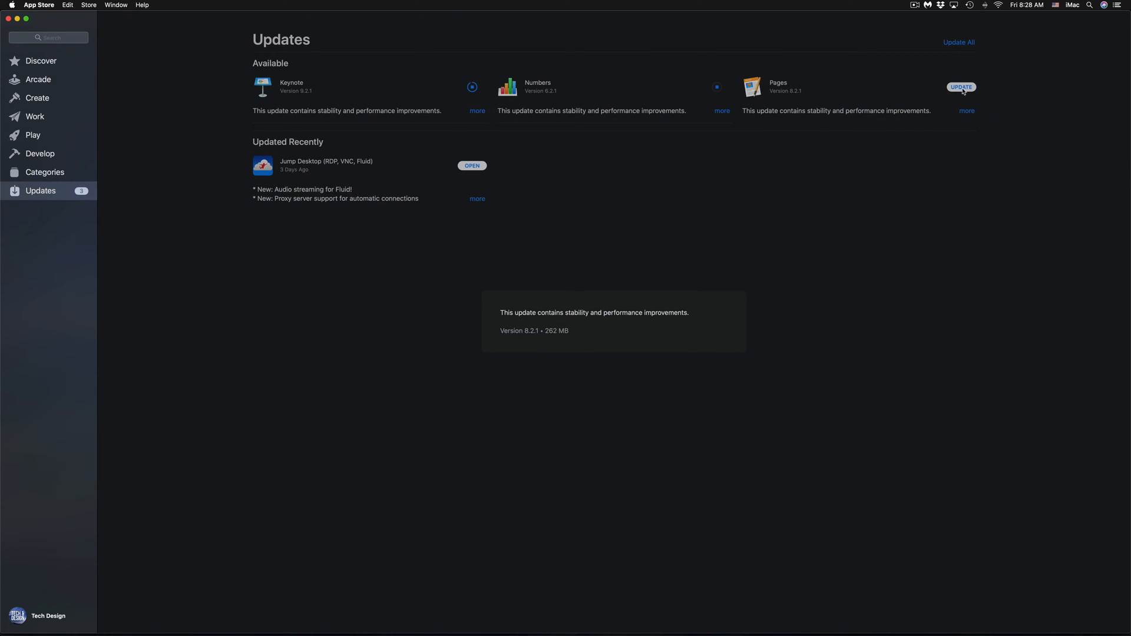
Step: Start the Pages 8.2.1 (262 MB) update so all three iWork apps download
{"action": "left_click", "coordinate": [962, 88]}
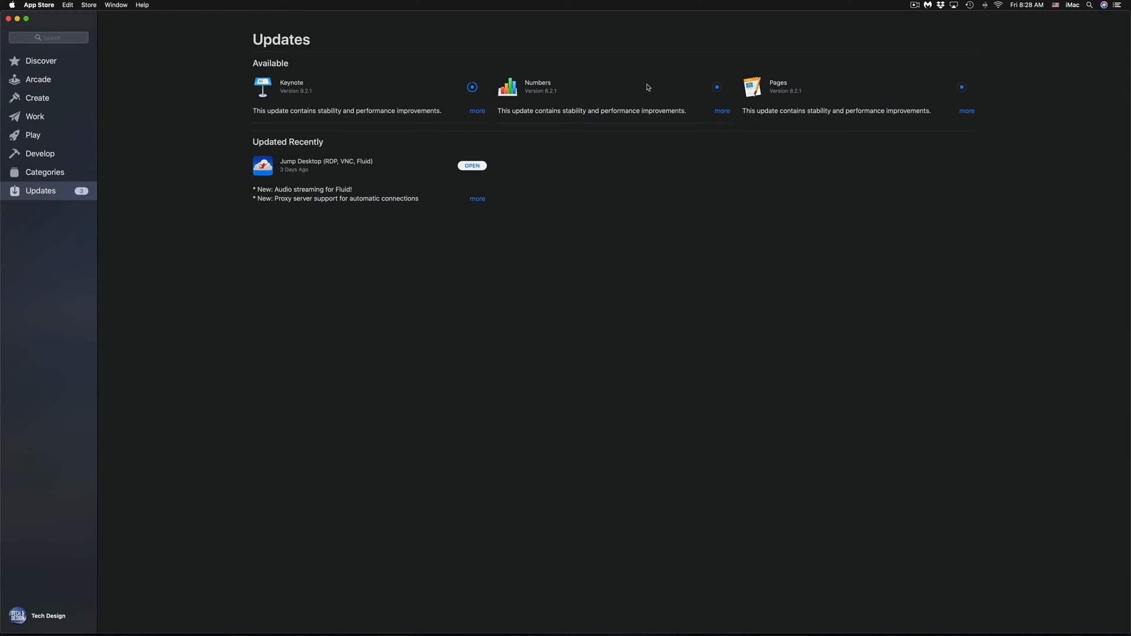